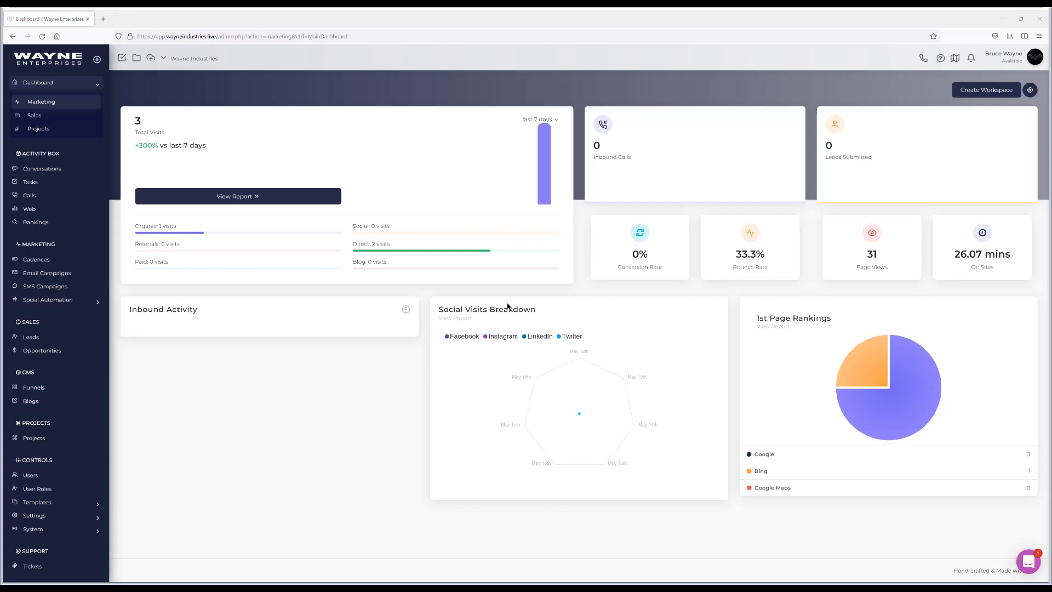
Open the Voice settings and start adding a new voice number
scroll(80, 356, "down", 1)
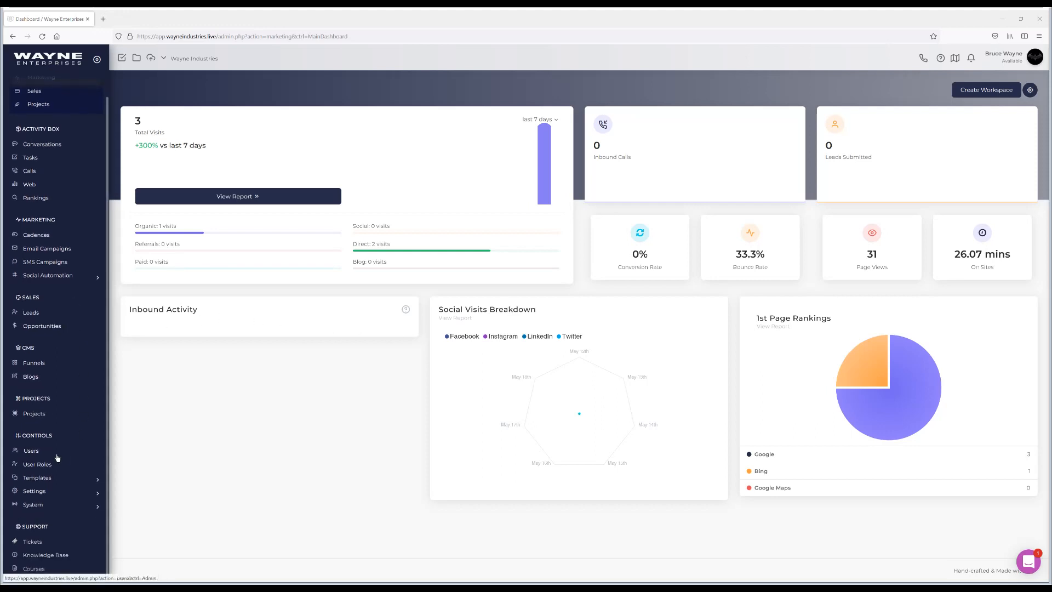
left_click(49, 495)
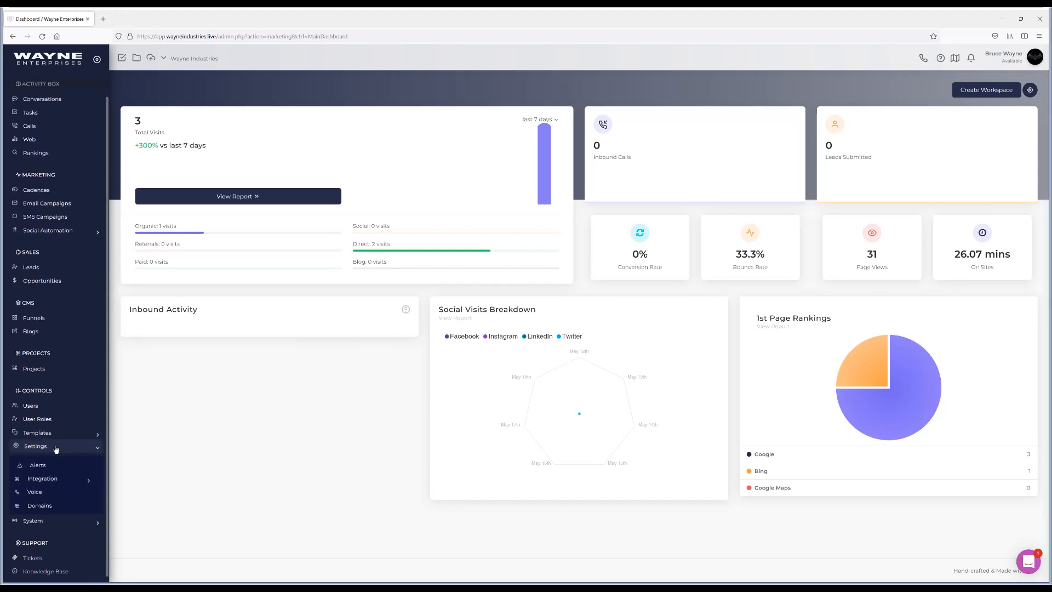
left_click(59, 475)
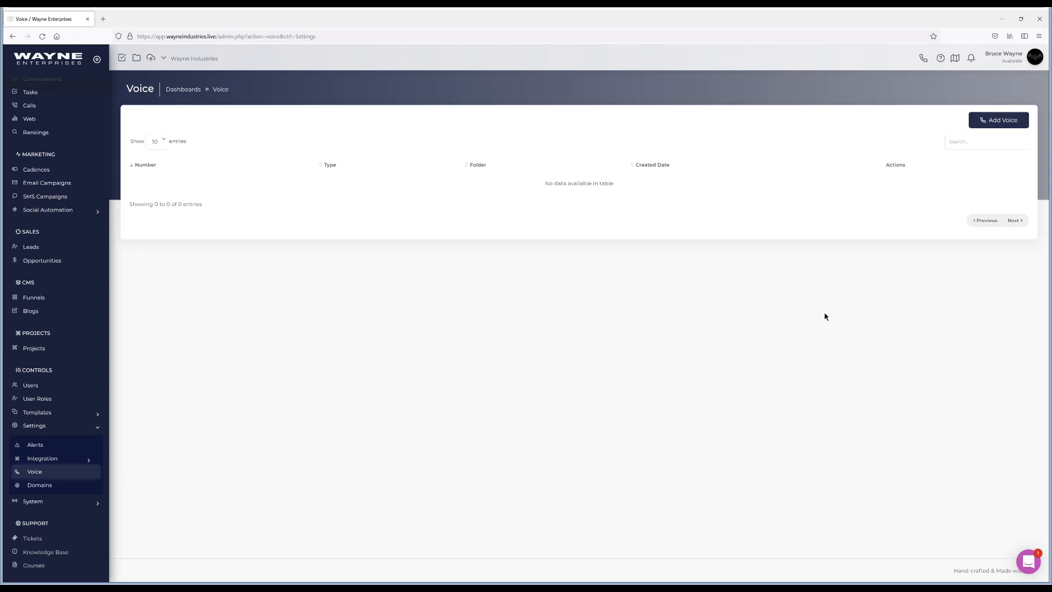
left_click(995, 125)
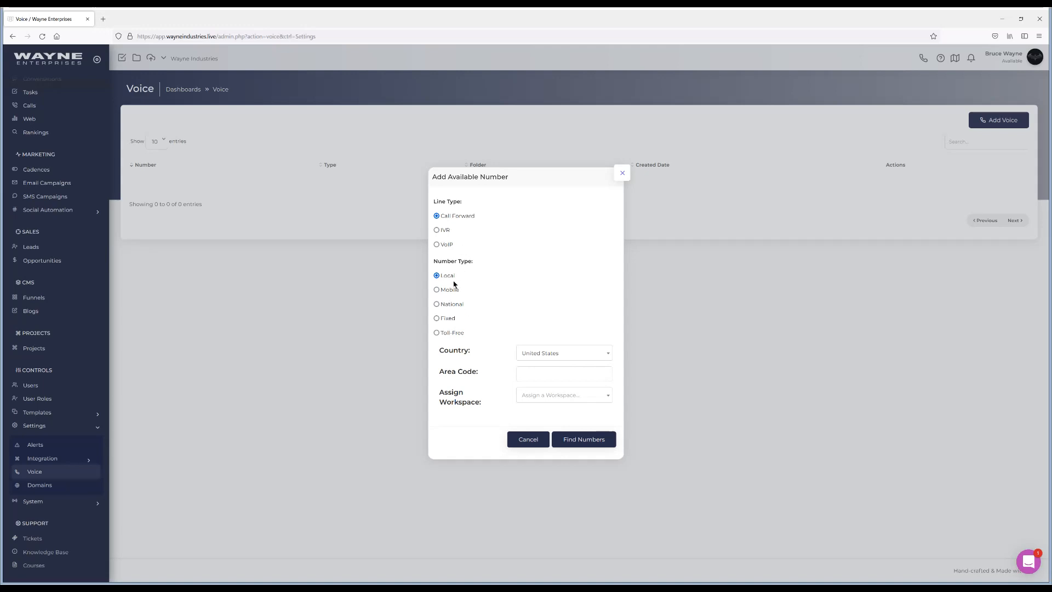
Find toll-free United States call-forward numbers with prefix 877, assigned to the Wayne Industries workspace
left_click(437, 333)
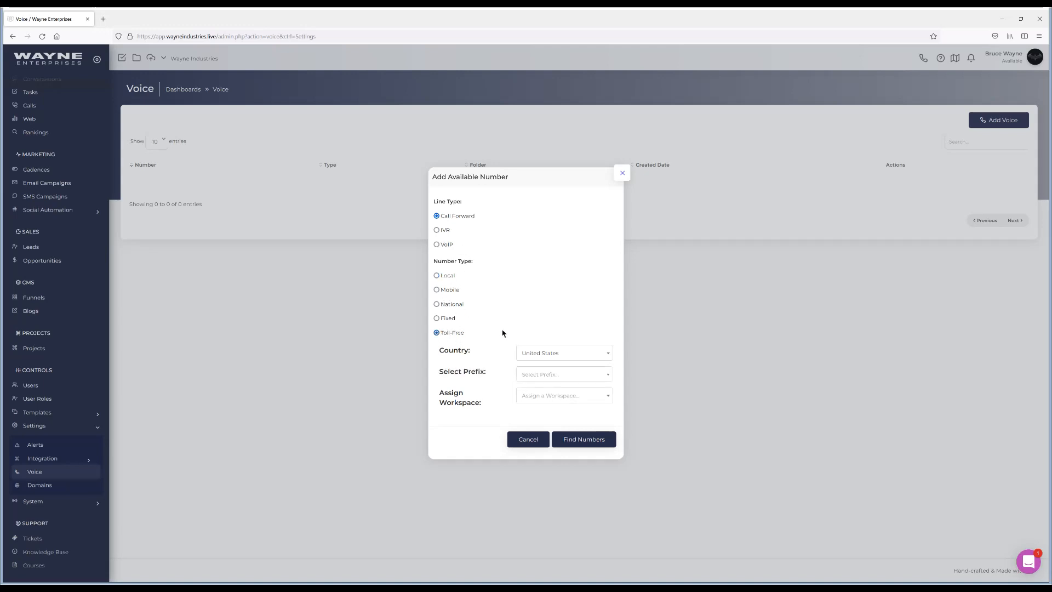
left_click(553, 375)
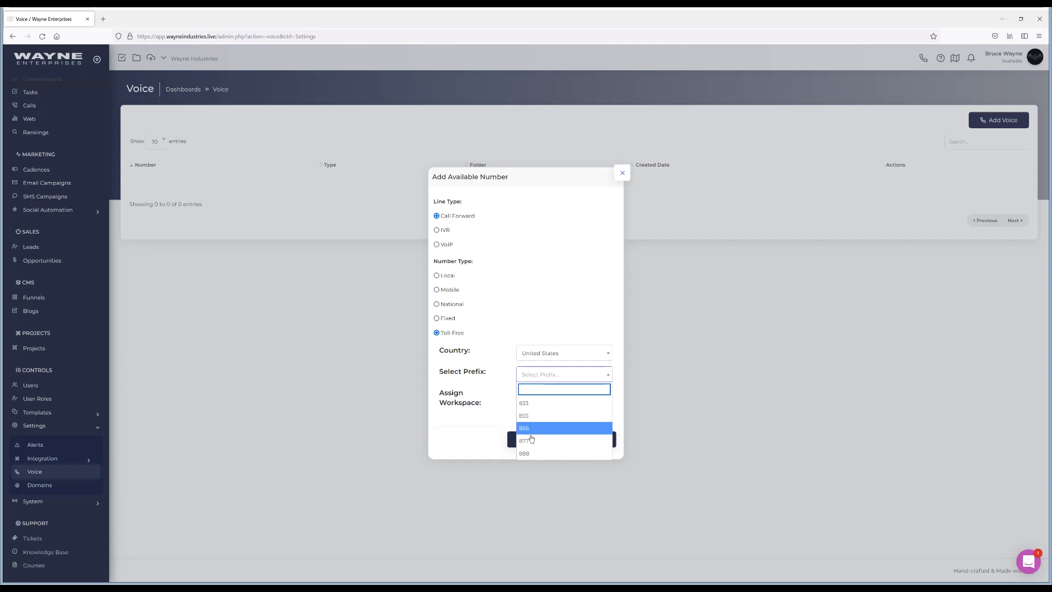
left_click(532, 441)
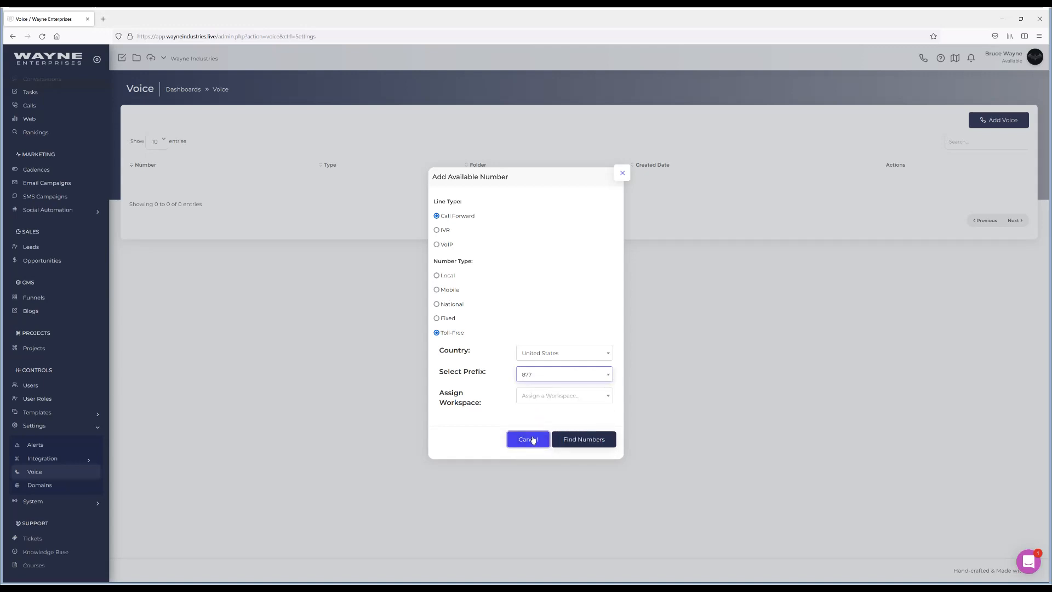
left_click(545, 397)
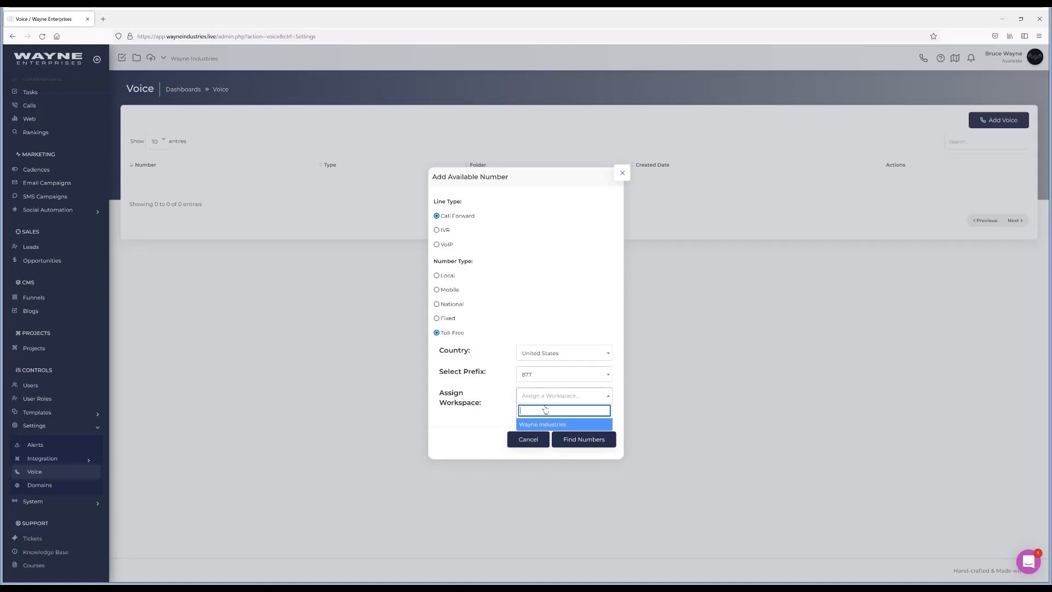
left_click(546, 425)
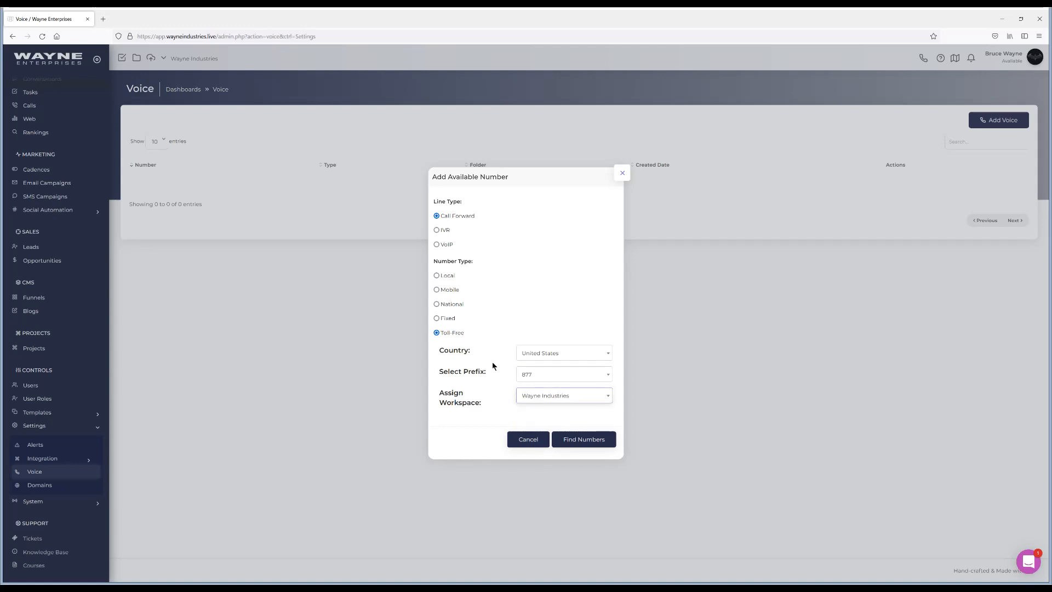
left_click(584, 439)
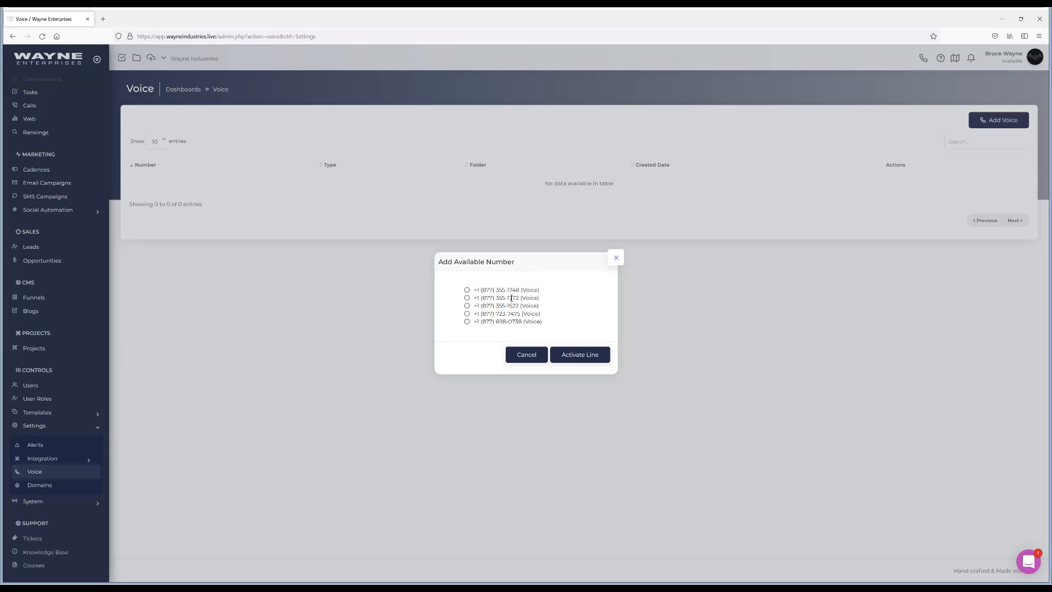
Activate the first available number in the results and open the new line's voice settings
left_click(467, 290)
left_click(587, 356)
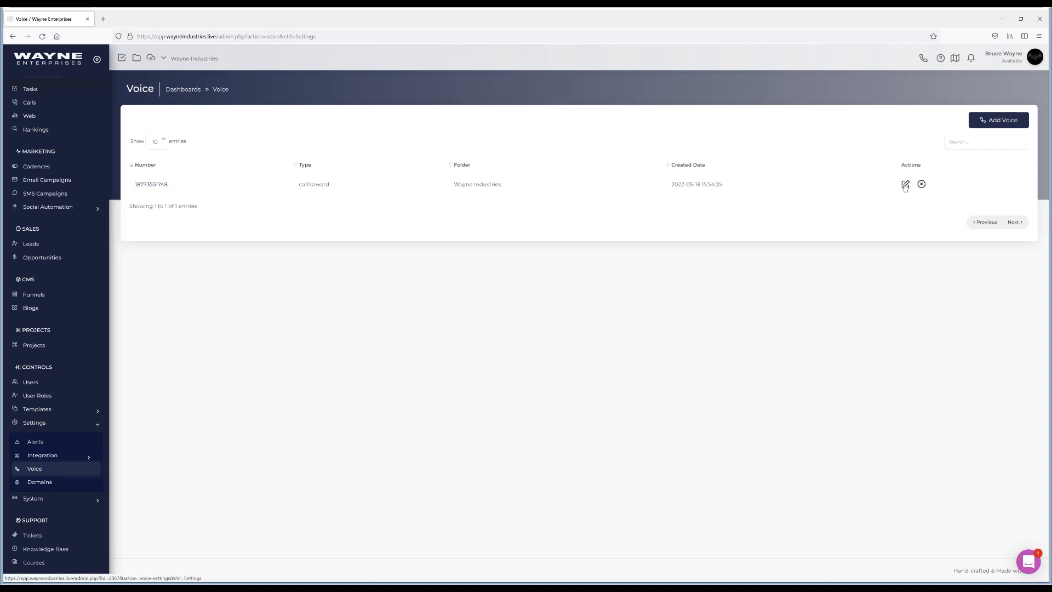
left_click(162, 185)
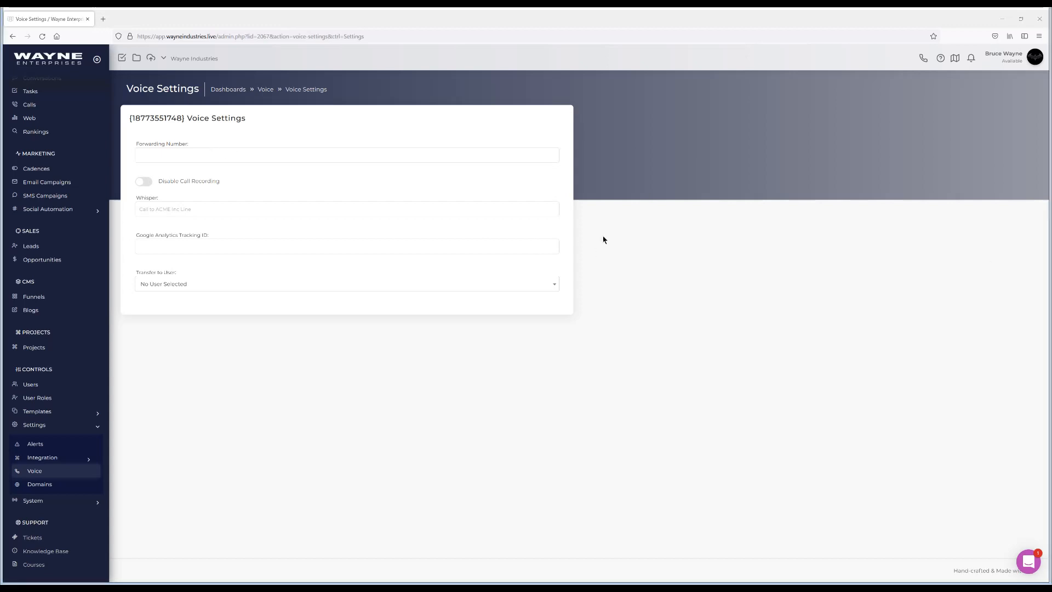
Enter the complete forwarding phone number for the new call-forward line and save it
left_click(162, 158)
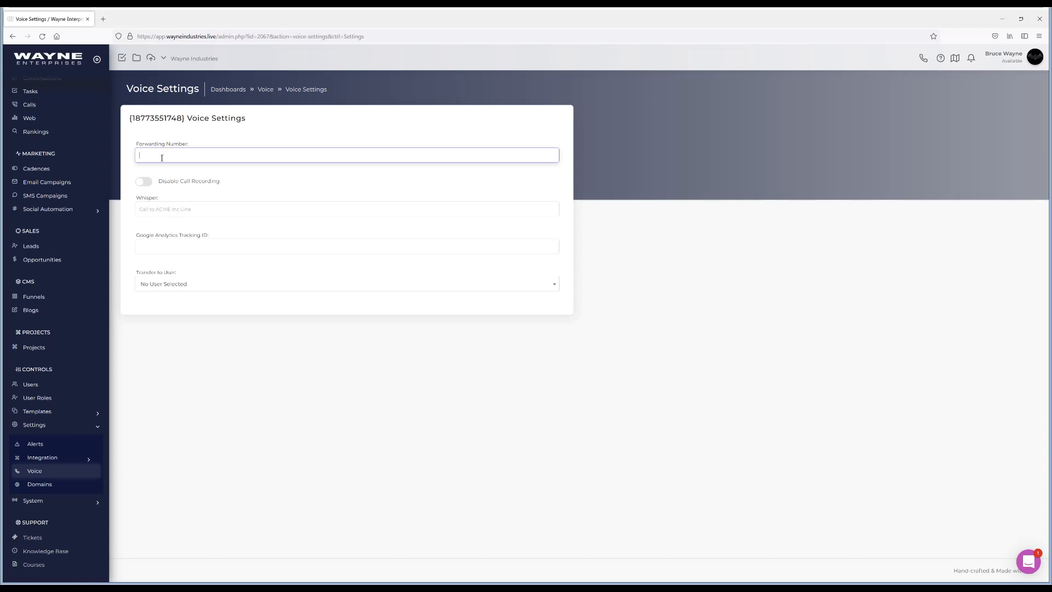
type("1800288")
key("Tab")
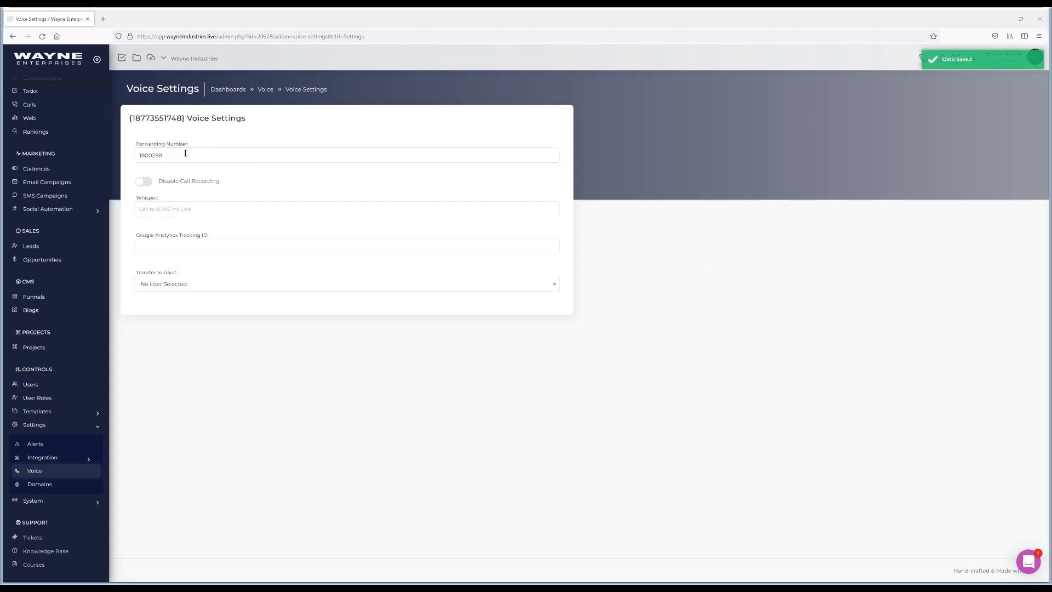
left_click(185, 154)
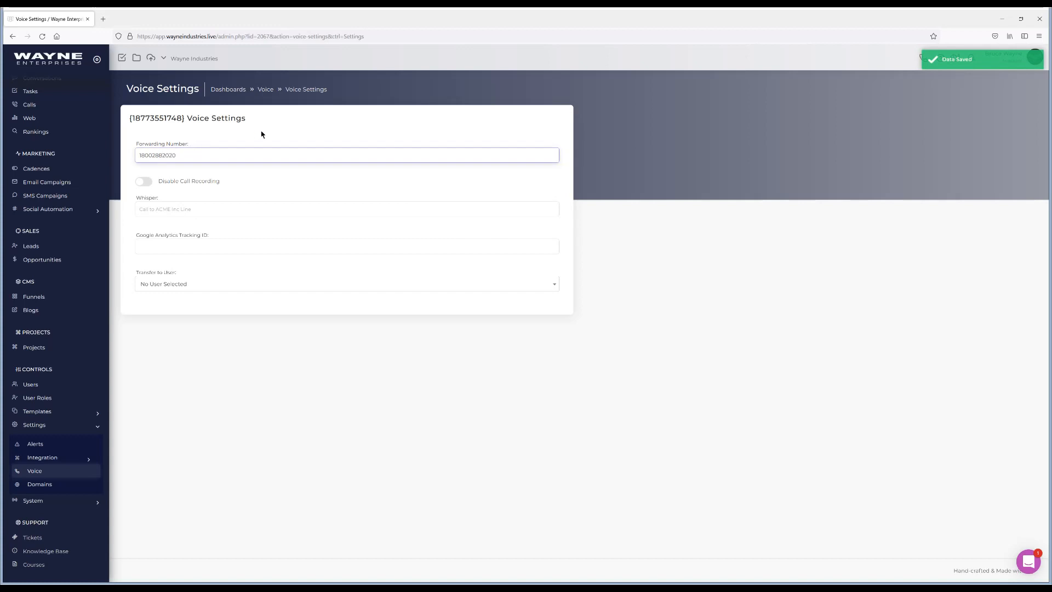
left_click(276, 429)
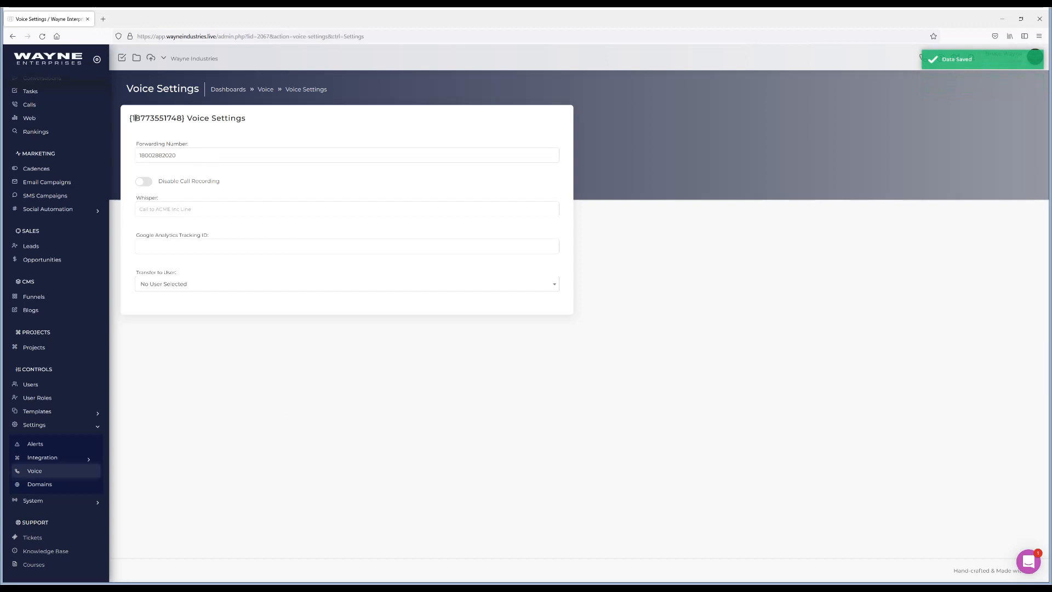
left_click_drag(135, 117, 182, 118)
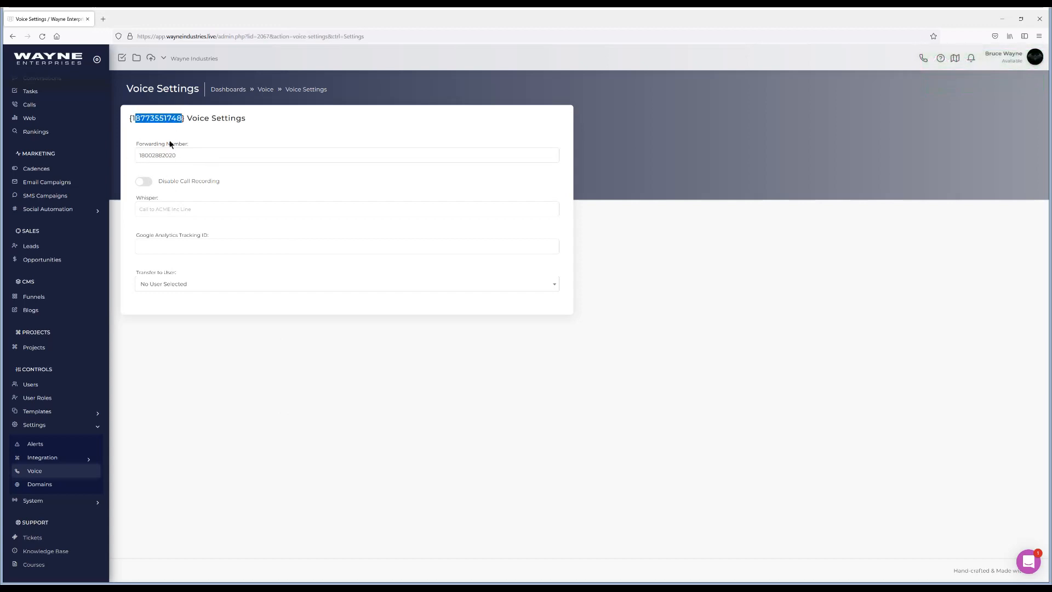
left_click(170, 138)
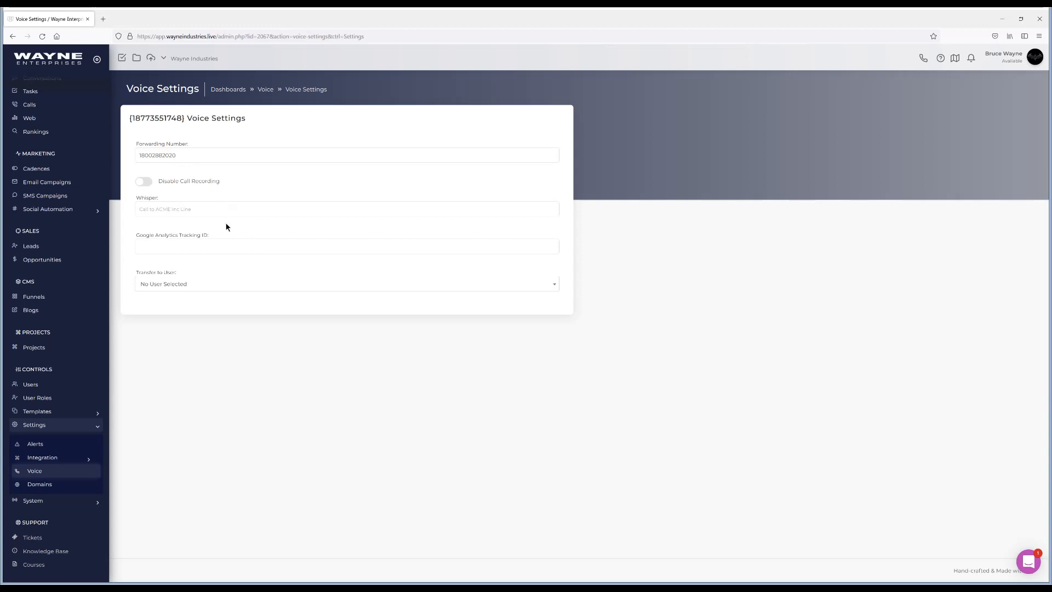
Open the Marketing dashboard to check the inbound call tracking
scroll(55, 329, "up", 1)
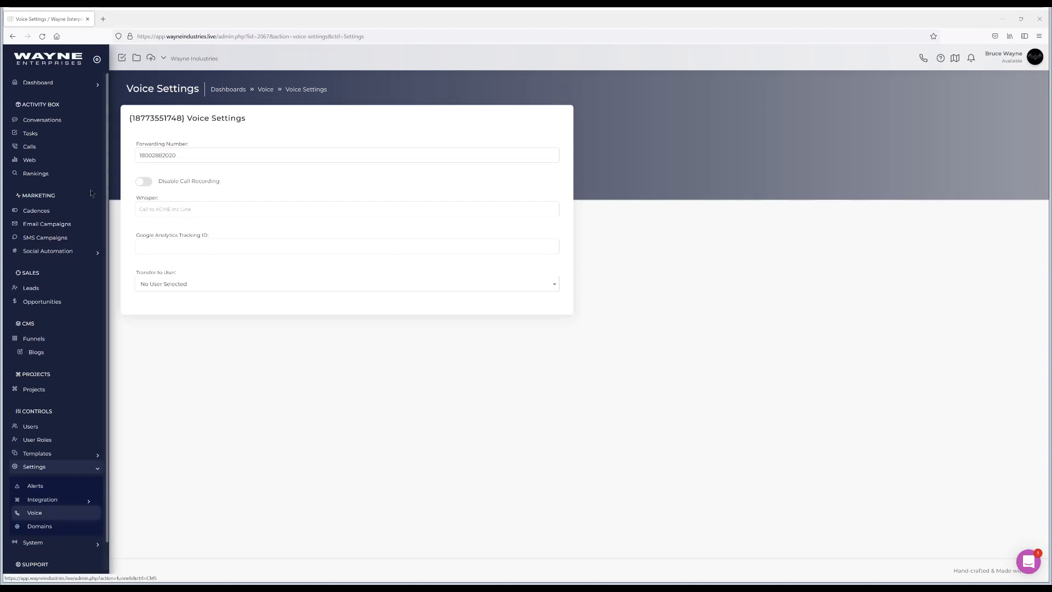
left_click(78, 88)
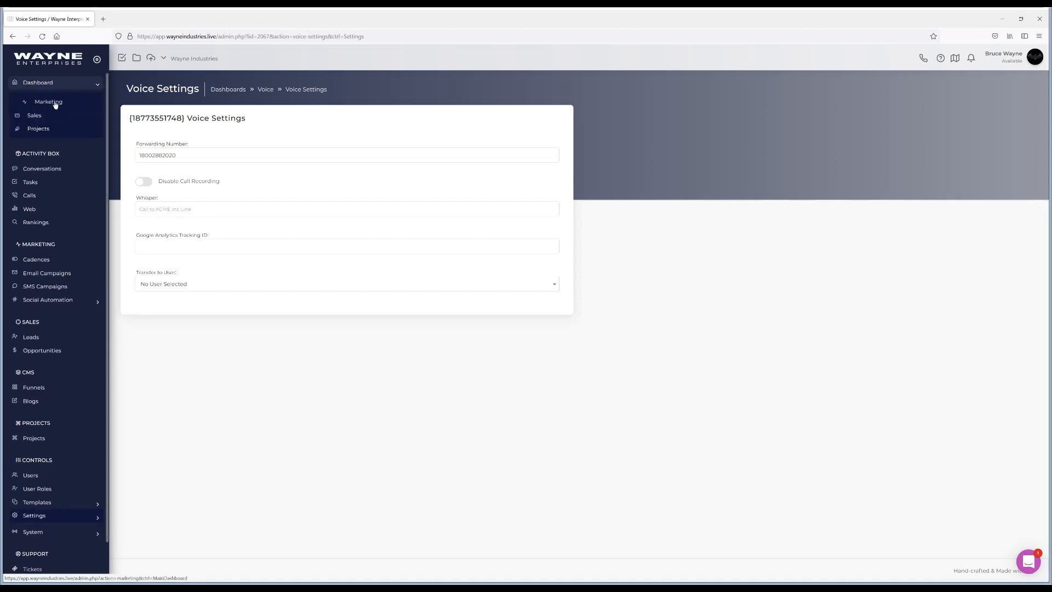
left_click(53, 103)
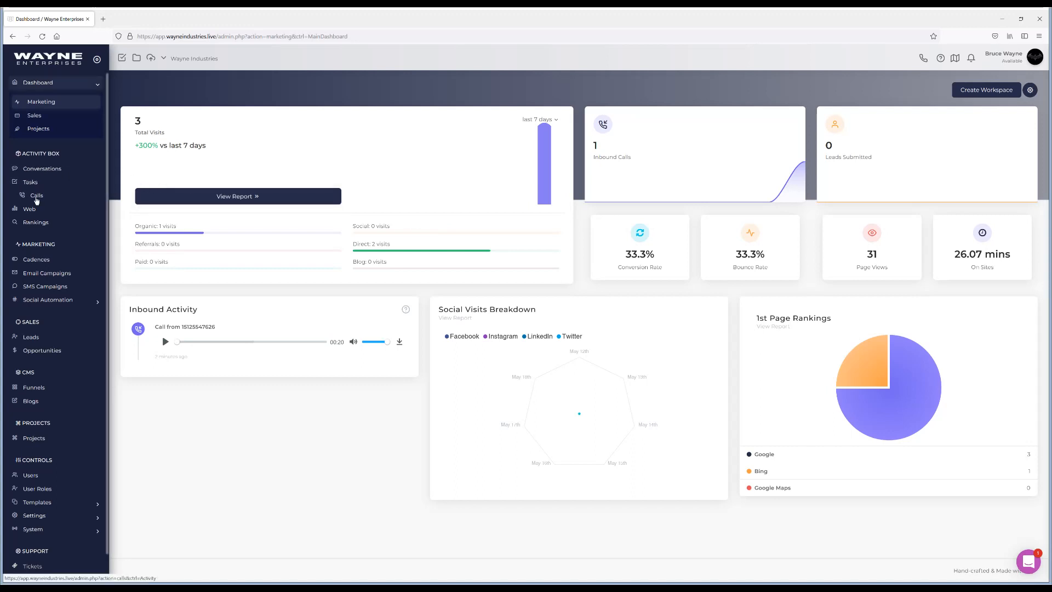
Open the Call Activity report and examine its date range, export and line filter options
left_click(37, 196)
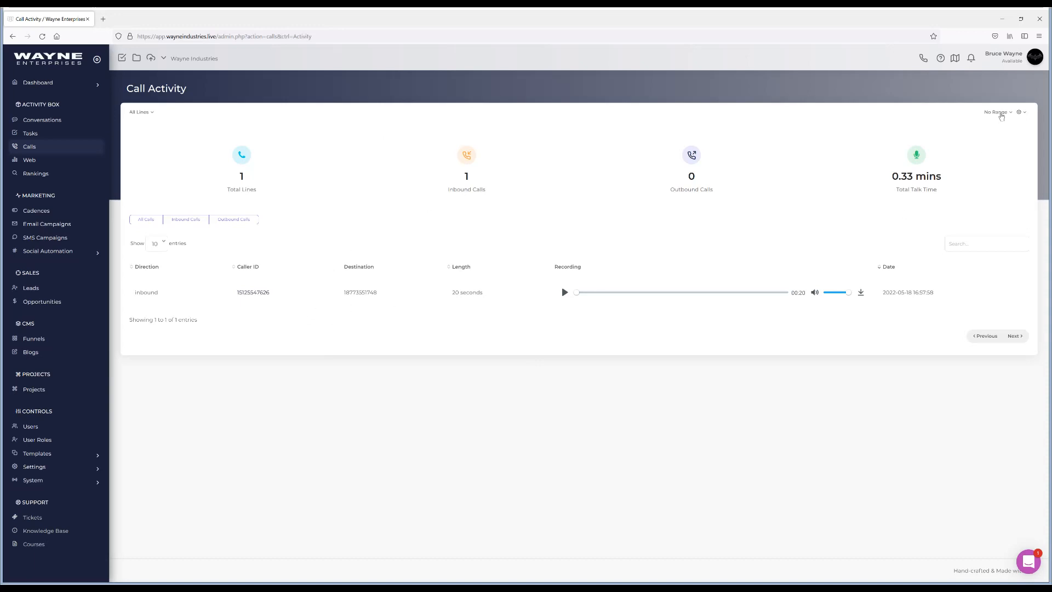
left_click(999, 113)
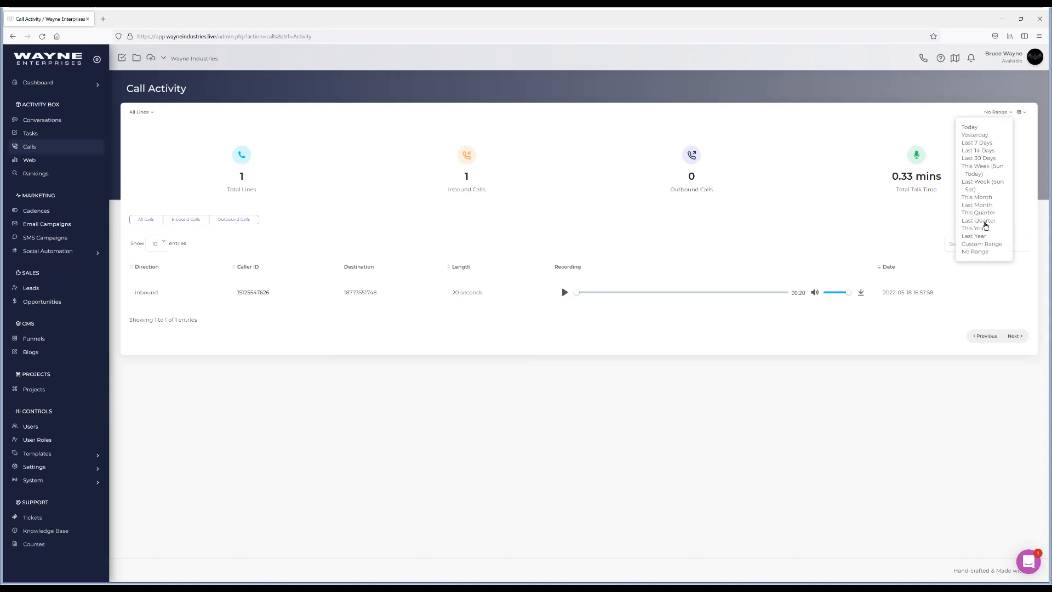
left_click(1026, 113)
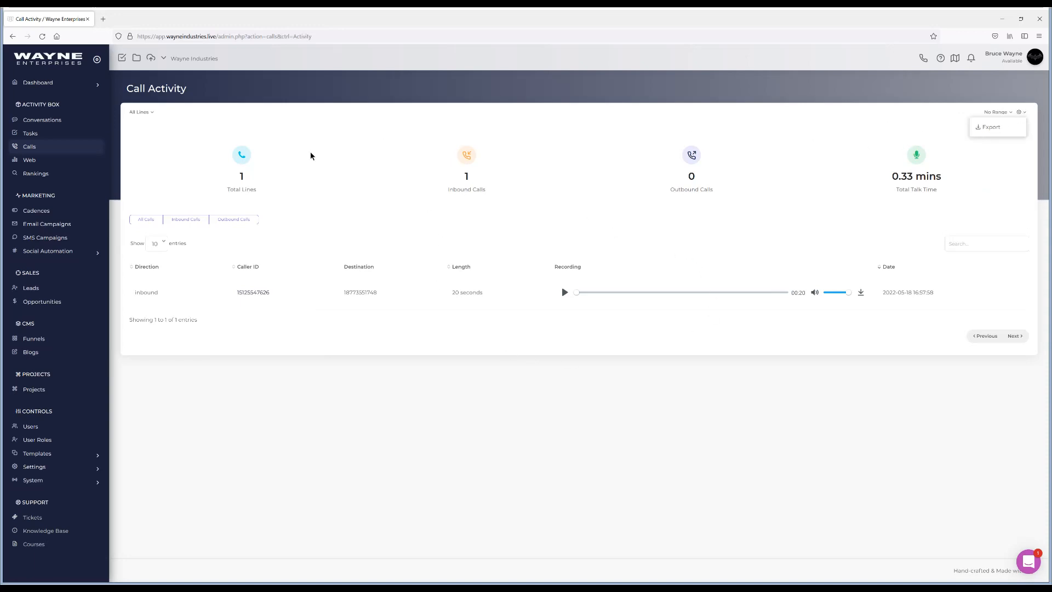
left_click(150, 113)
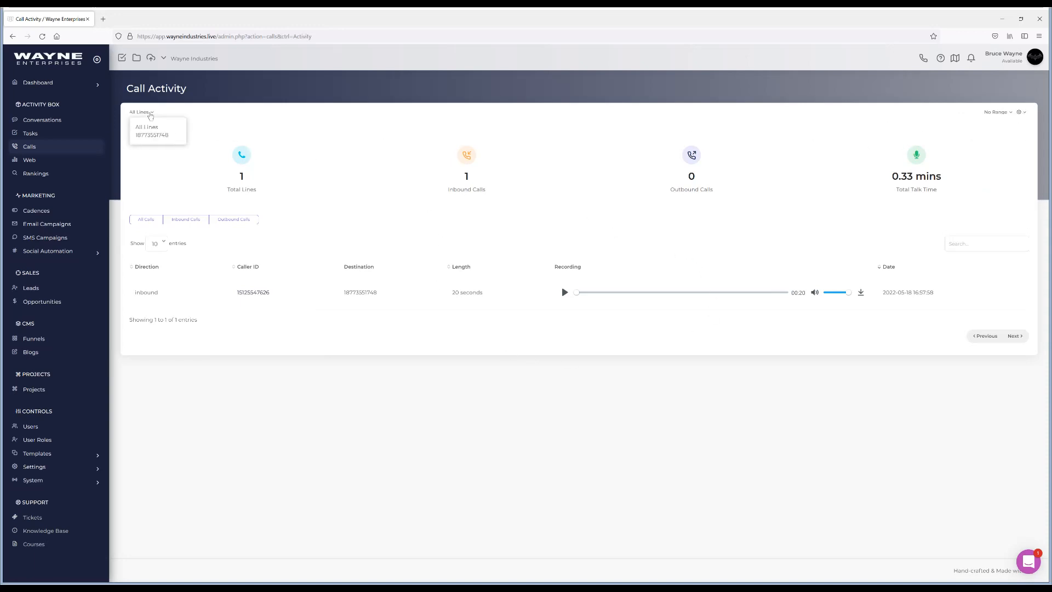
left_click(355, 141)
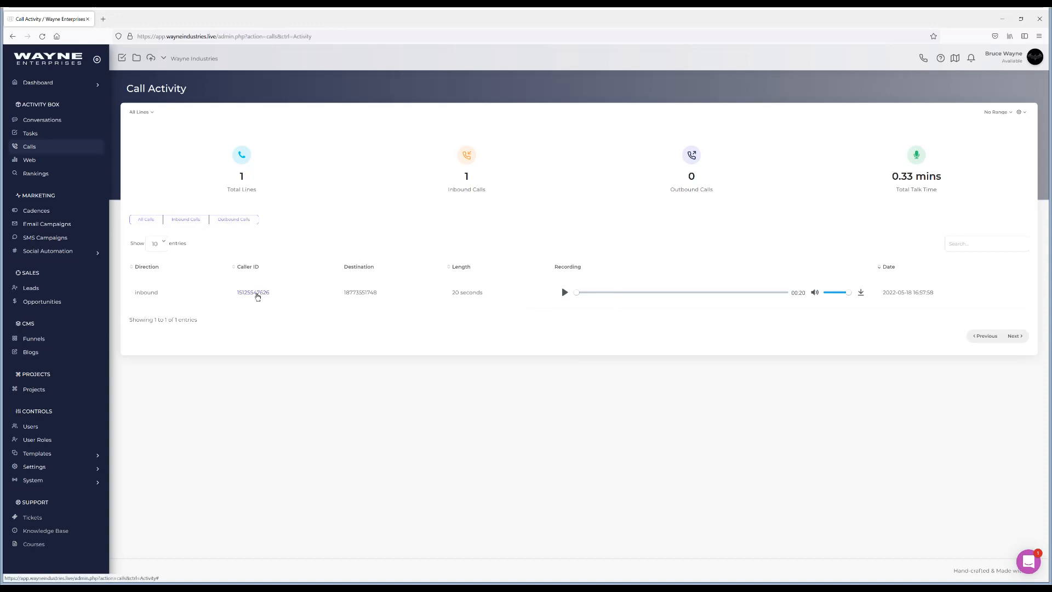
Preview the Add Lead form for the inbound caller with No Data Form, and close it without creating a lead
left_click(256, 293)
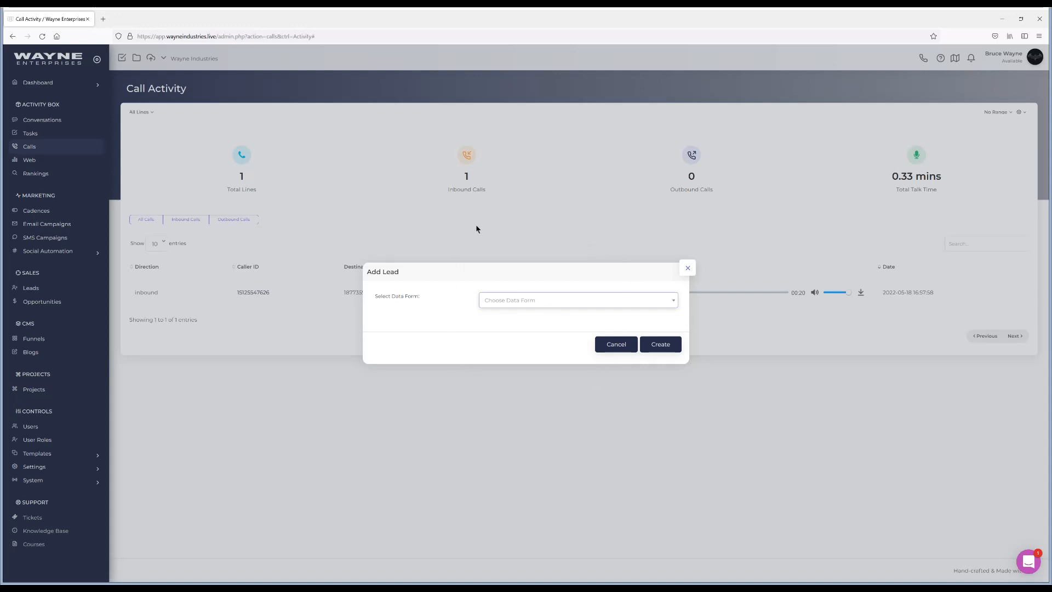
left_click(505, 300)
left_click(510, 329)
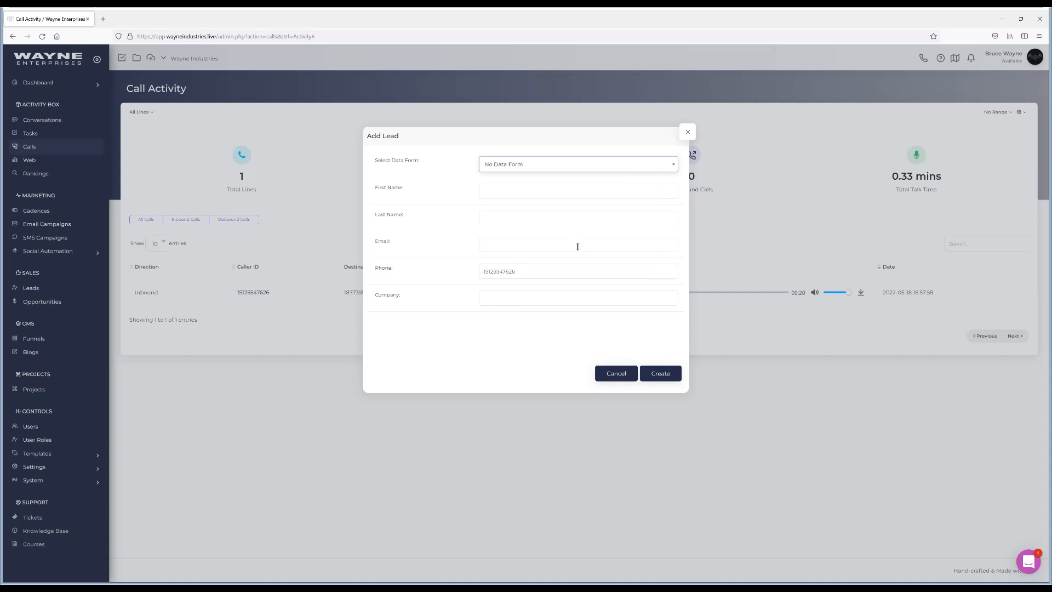
left_click(686, 134)
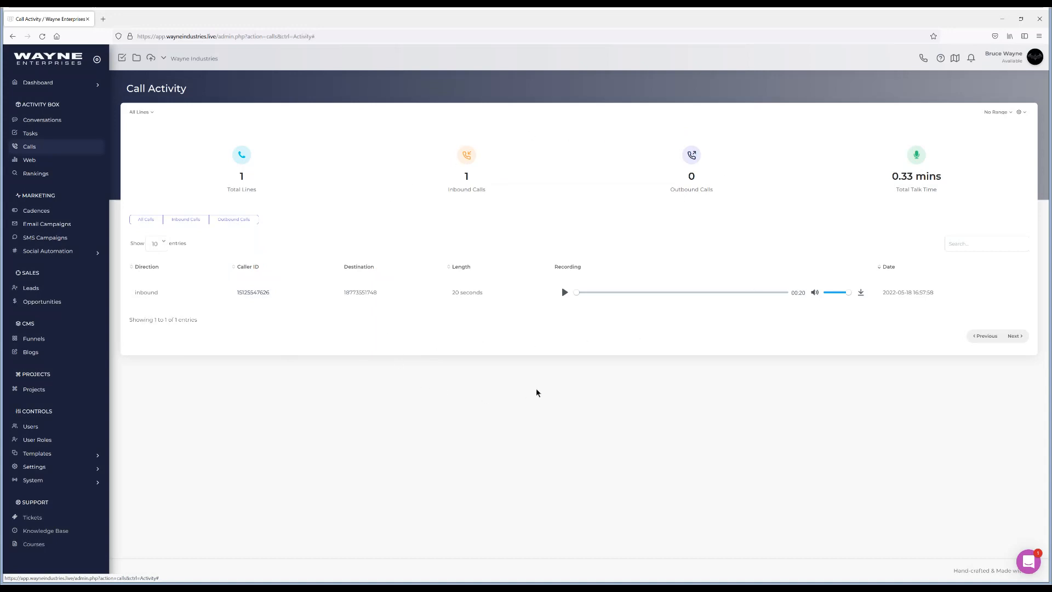
Return from Call Activity to the Marketing dashboard for the Wayne Industries workspace
left_click(47, 82)
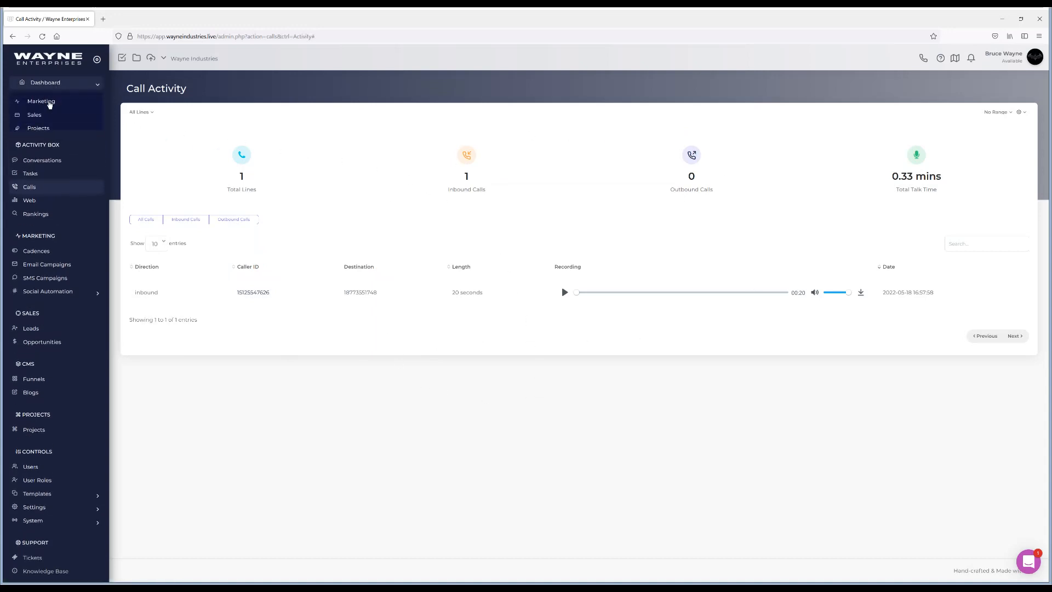
left_click(50, 103)
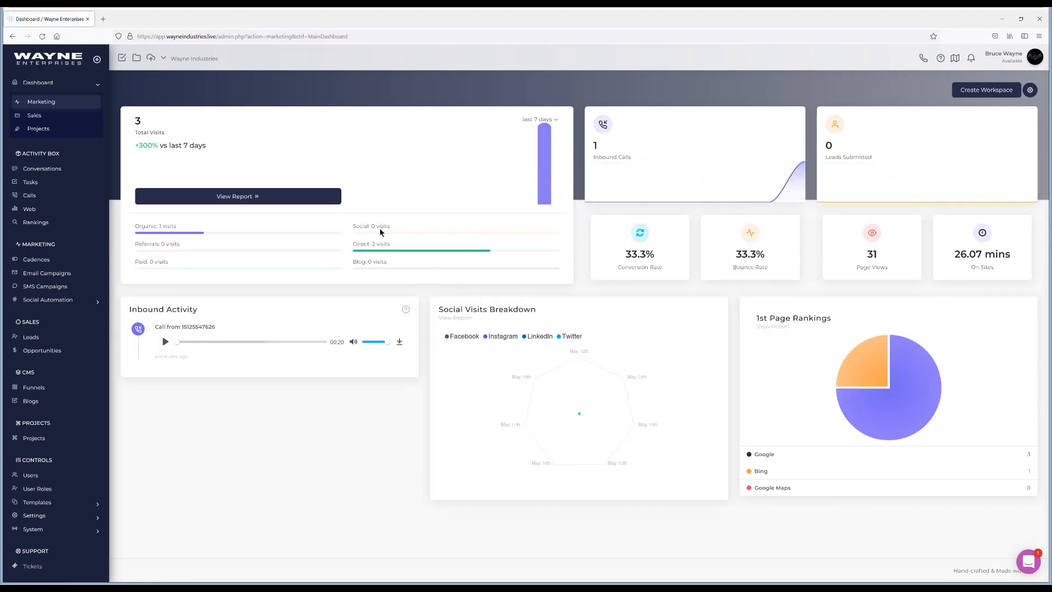
left_click(194, 67)
left_click(331, 233)
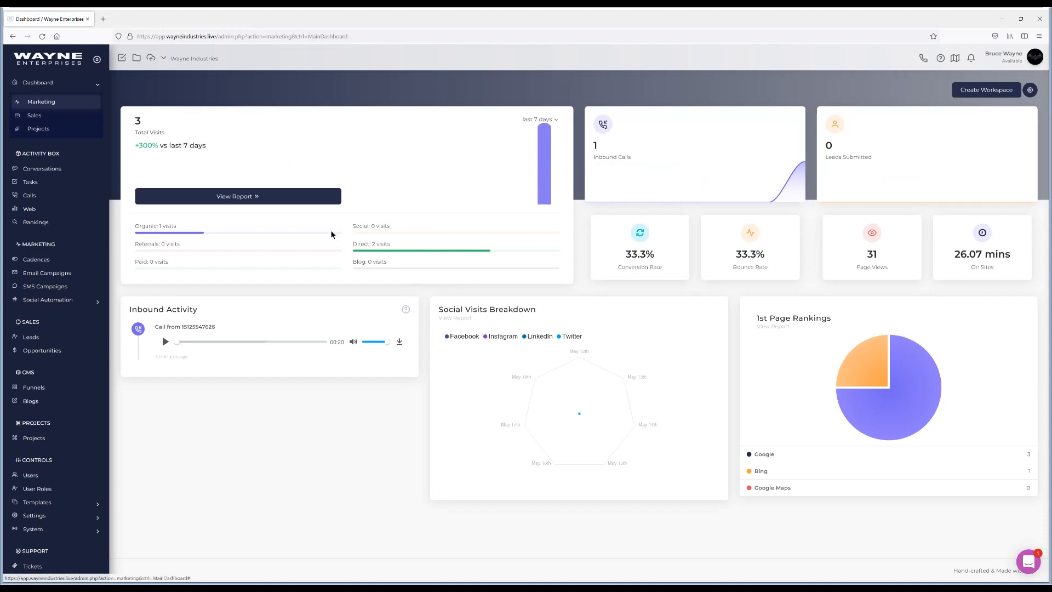